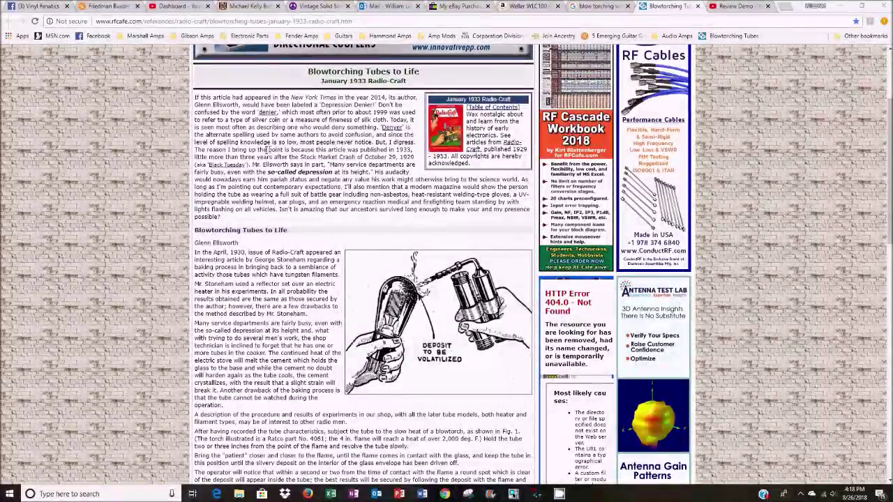
Step: Scroll through the Blowtorching Tubes to Life article, then bring SuperSpice's Schematic2 window back
scroll(265, 150, down, 1)
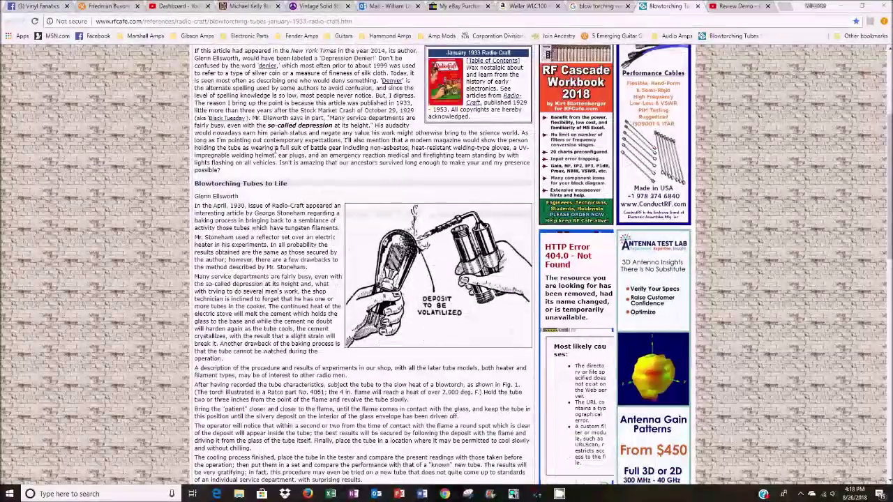
scroll(245, 74, down, 1)
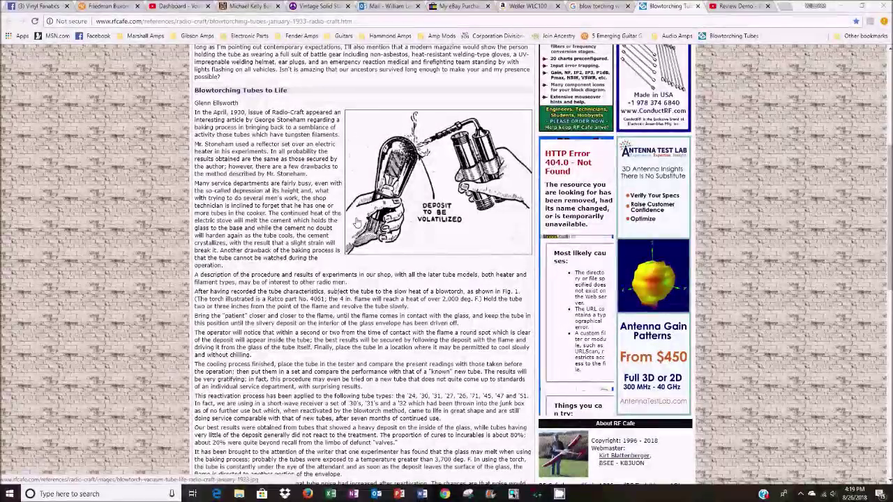
scroll(356, 222, down, 4)
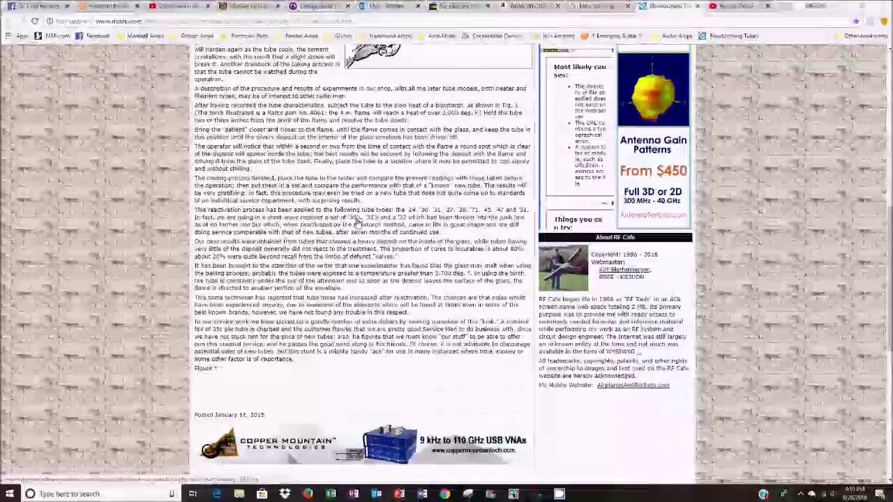
scroll(357, 222, up, 2)
scroll(357, 222, up, 5)
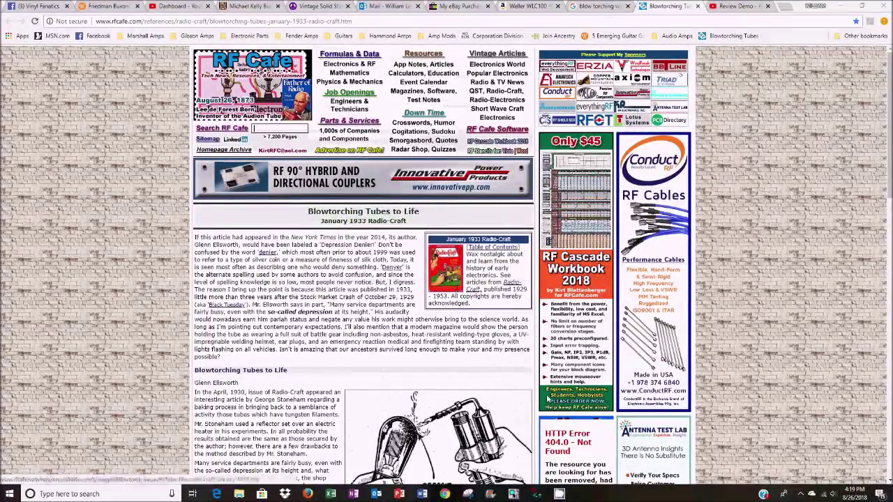
click(537, 494)
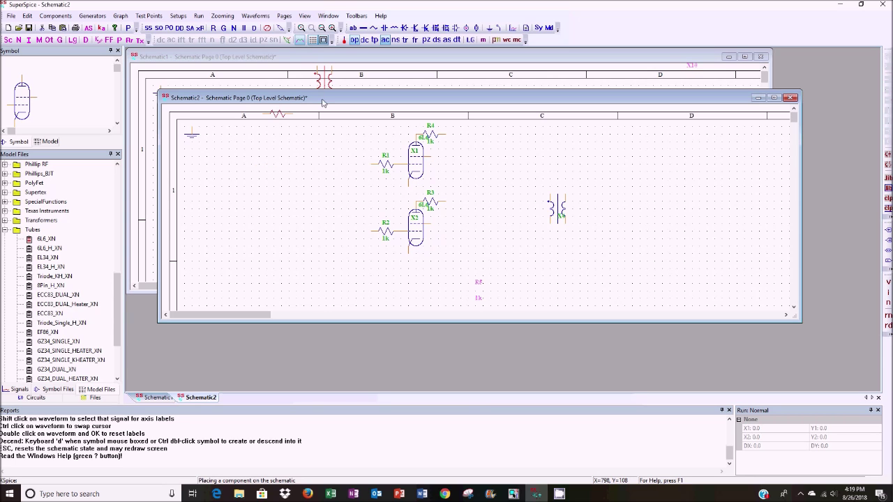
Step: Move Schematic2 aside, place another transformer on Schematic1, and create a new schematic
drag(322, 102, 338, 111)
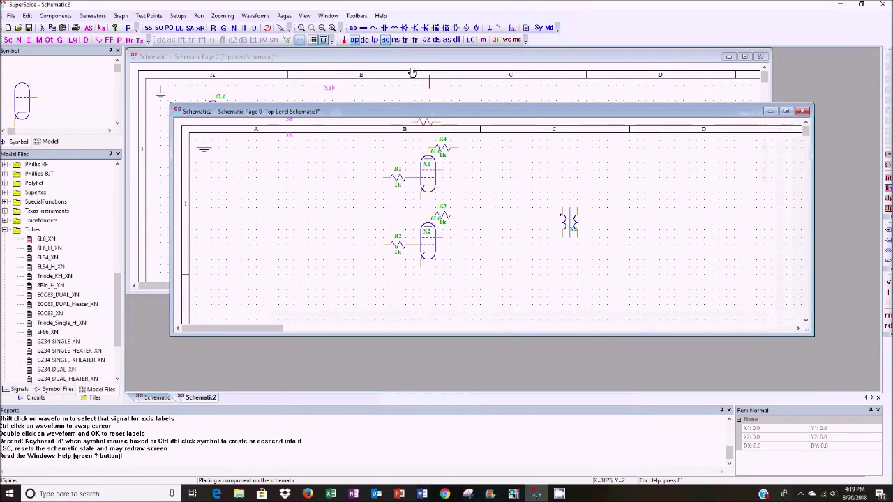
mouse_move(368, 58)
mouse_down()
mouse_move(431, 107)
mouse_move(362, 59)
mouse_up()
click(487, 269)
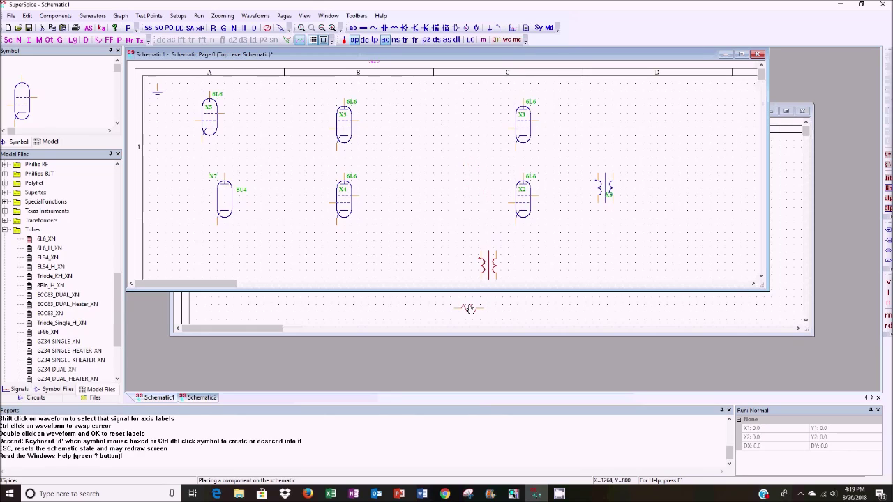
click(469, 309)
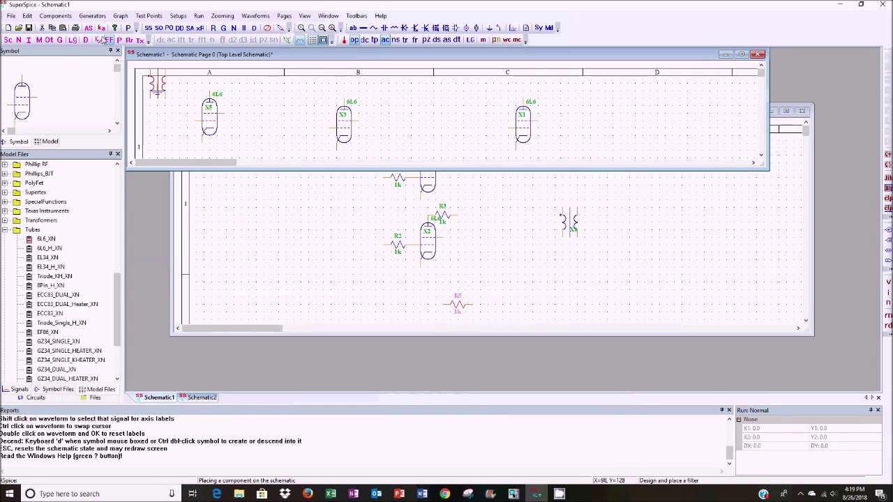
click(10, 15)
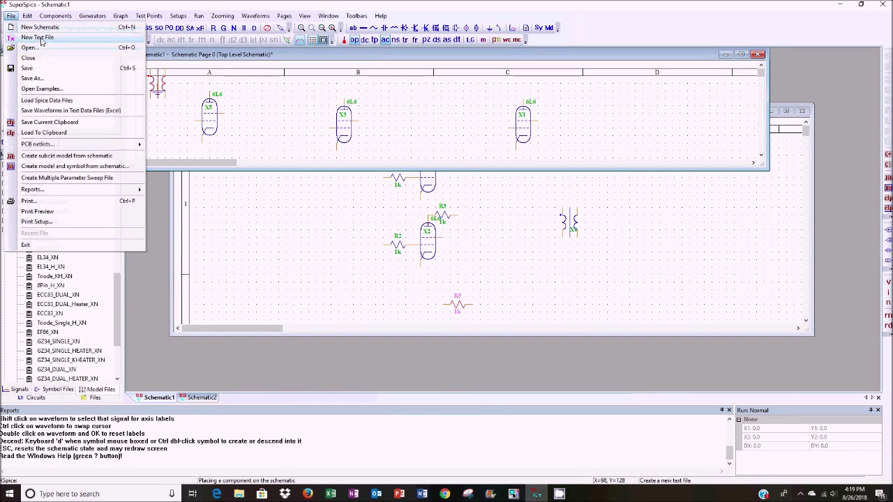
click(44, 27)
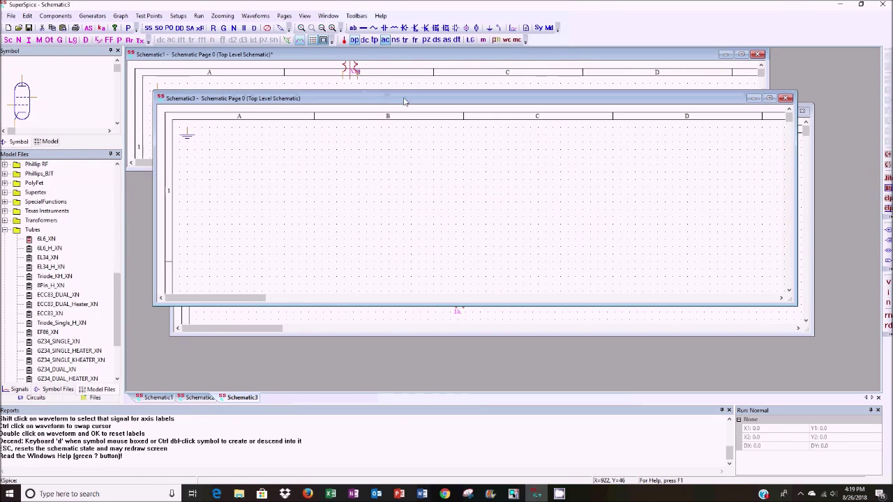
Step: Maximize Schematic3 and place two 6L6_XN tubes, X1 above X2
click(846, 98)
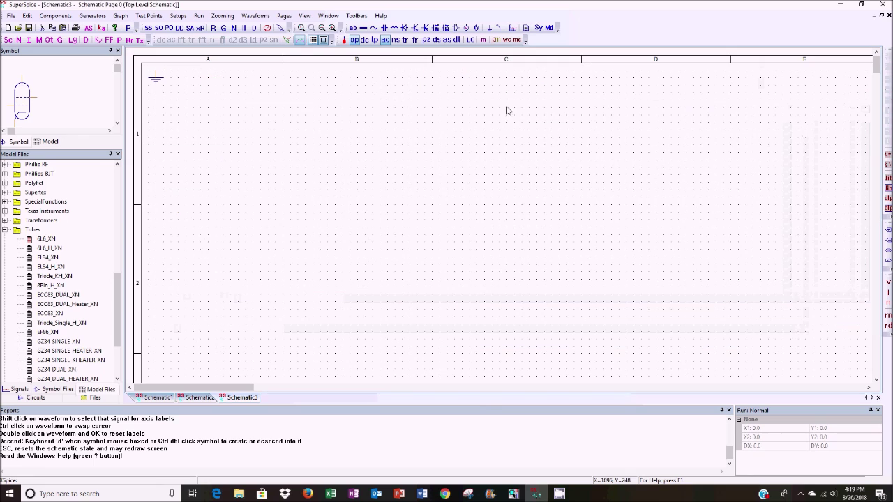
click(46, 238)
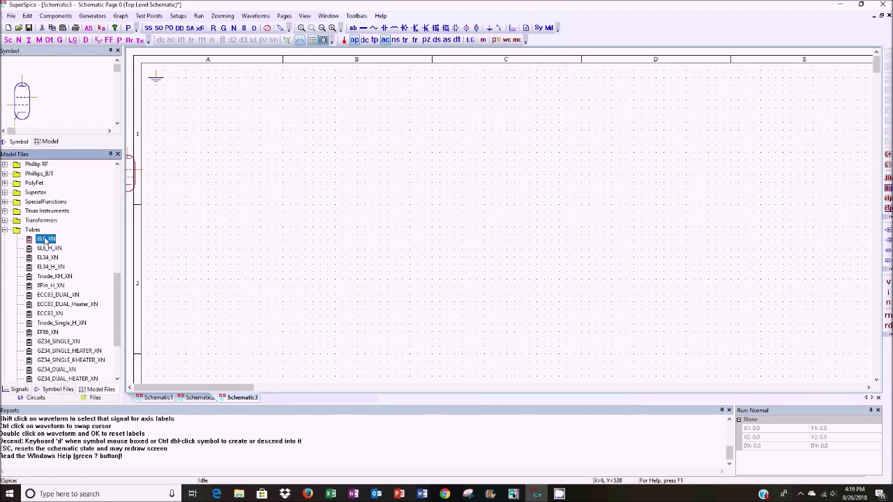
click(451, 136)
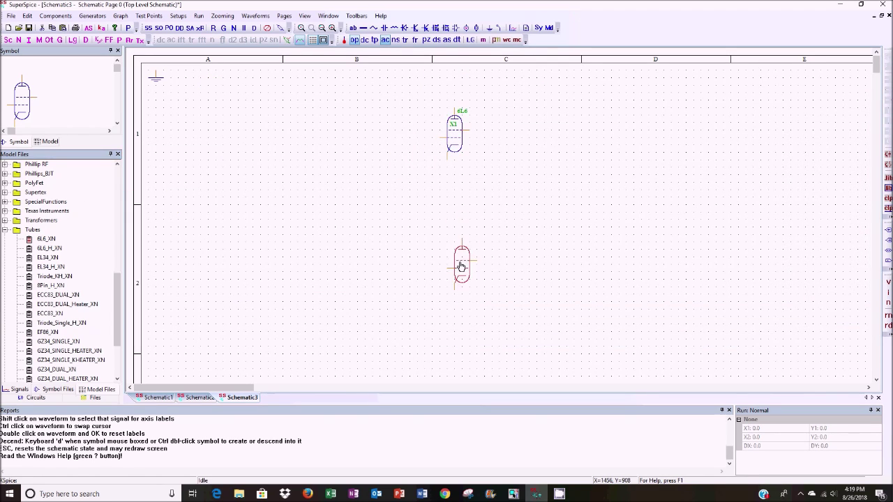
click(454, 257)
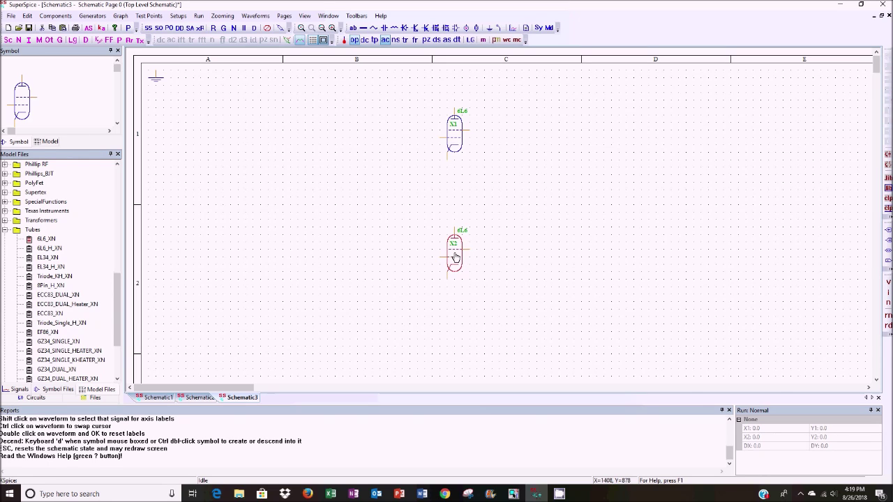
Step: Place a Single Transformer from More Components > Transformers below right of the tubes
click(48, 16)
mouse_move(82, 47)
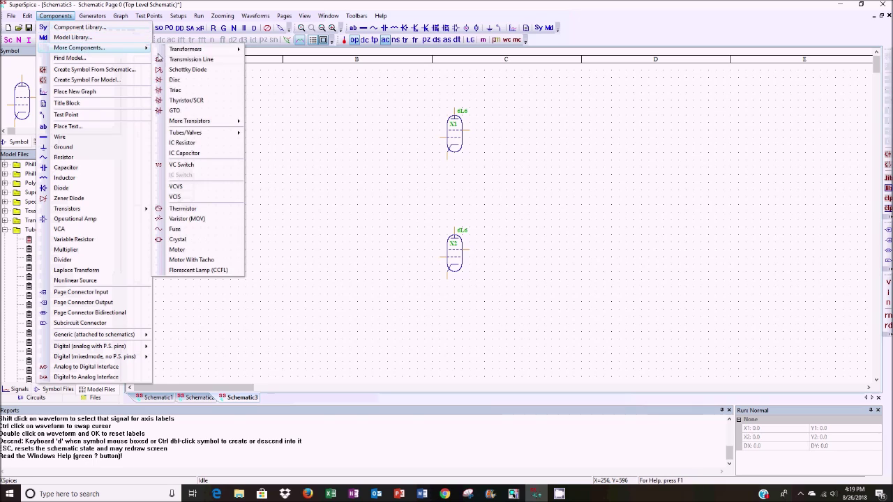
mouse_move(194, 50)
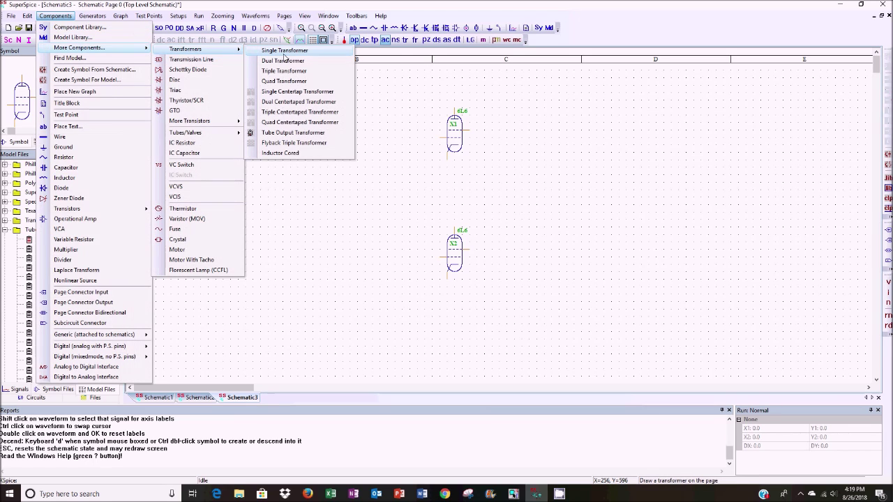
click(284, 51)
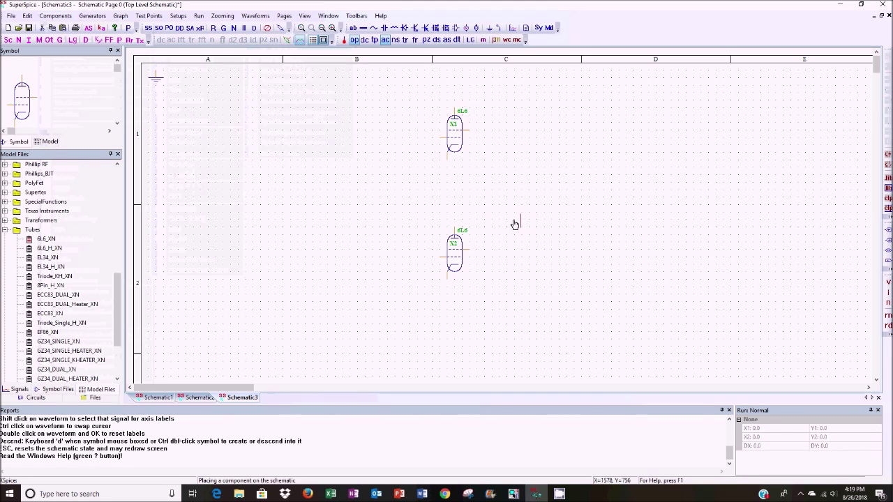
click(576, 349)
Step: Pick a resistor from the Components menu for placement
click(84, 17)
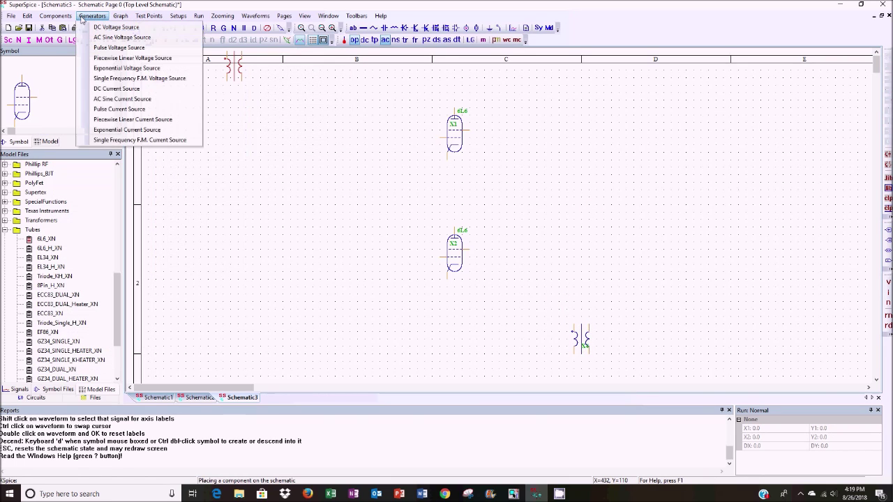
mouse_move(62, 20)
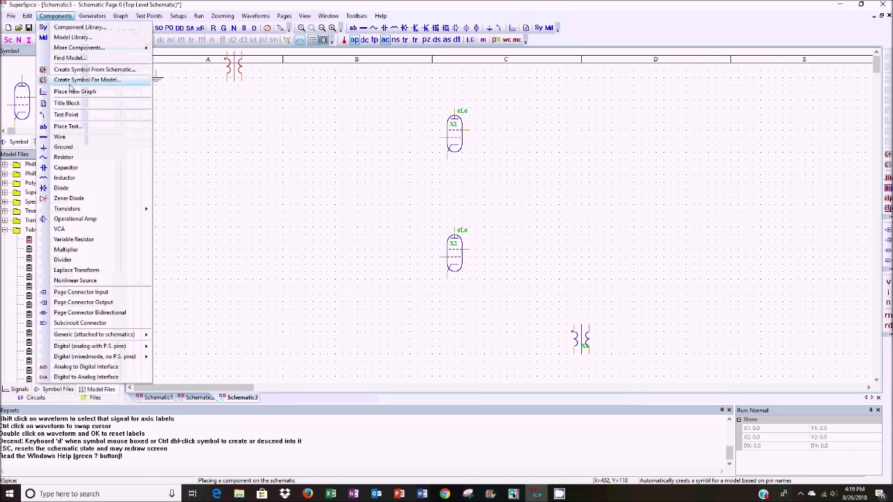
click(84, 157)
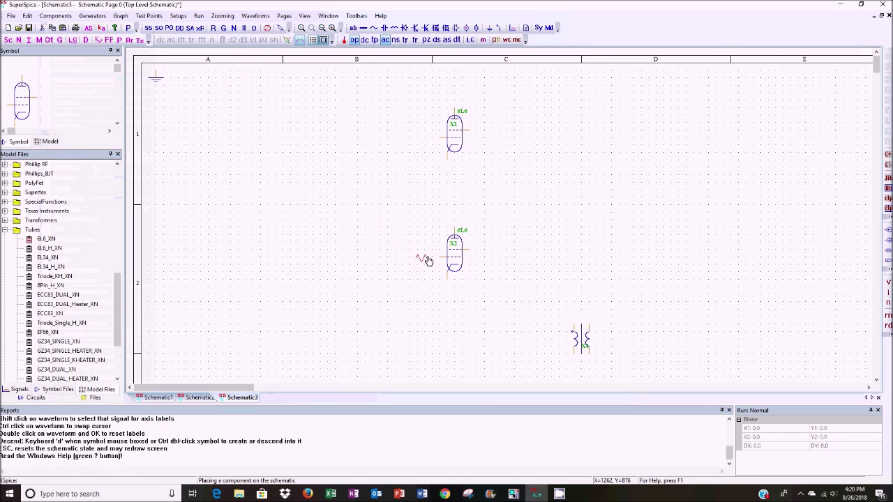
Step: Place resistors R1 and R2 beside the tubes and capacitors C1 and C2 to their left
click(470, 228)
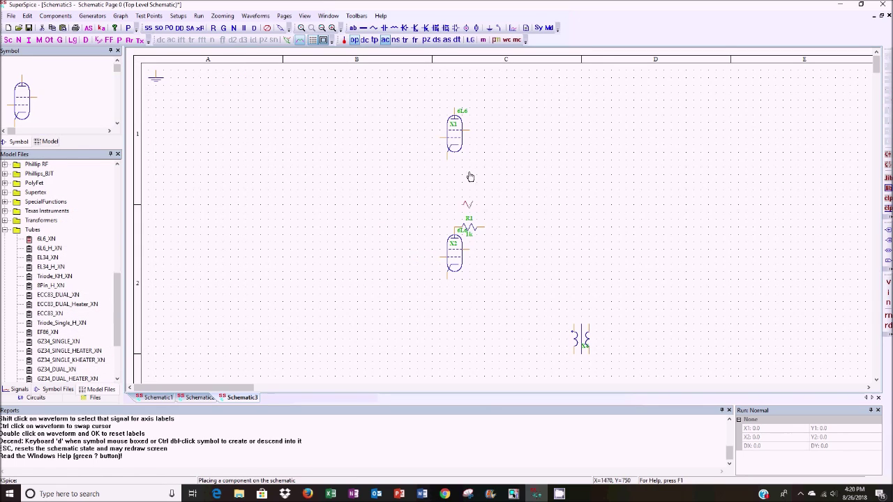
click(470, 108)
click(55, 15)
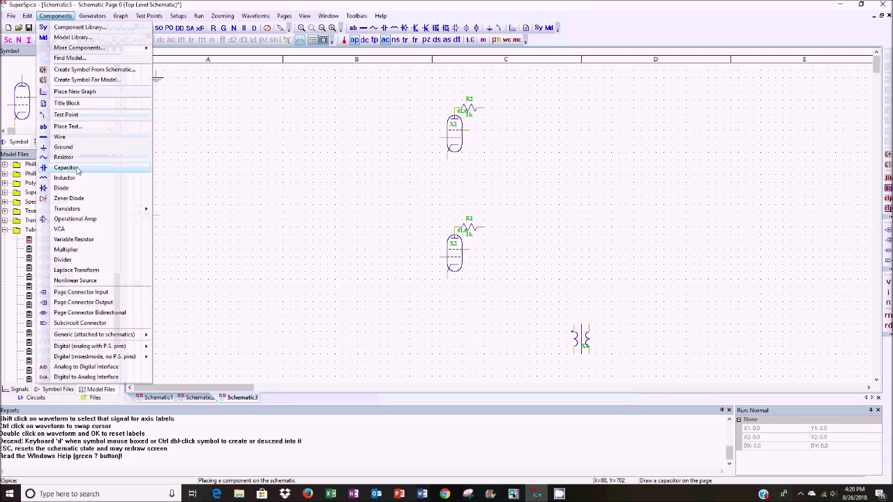
click(78, 169)
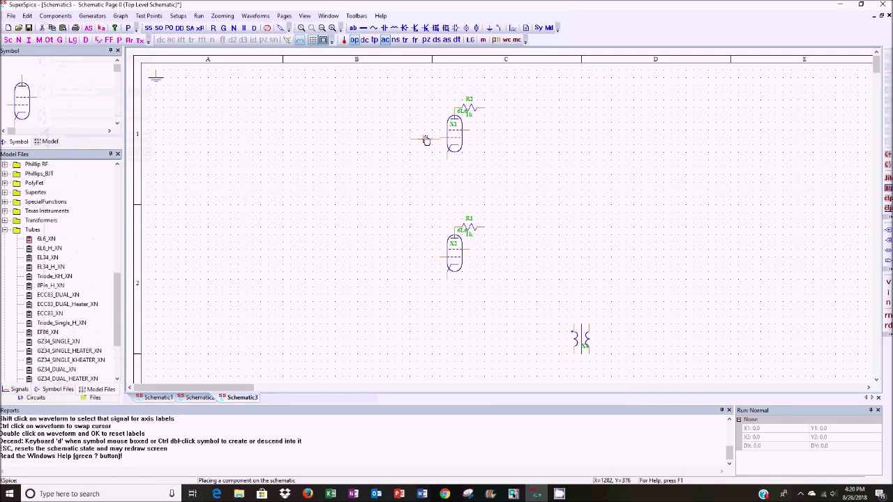
click(425, 140)
click(426, 258)
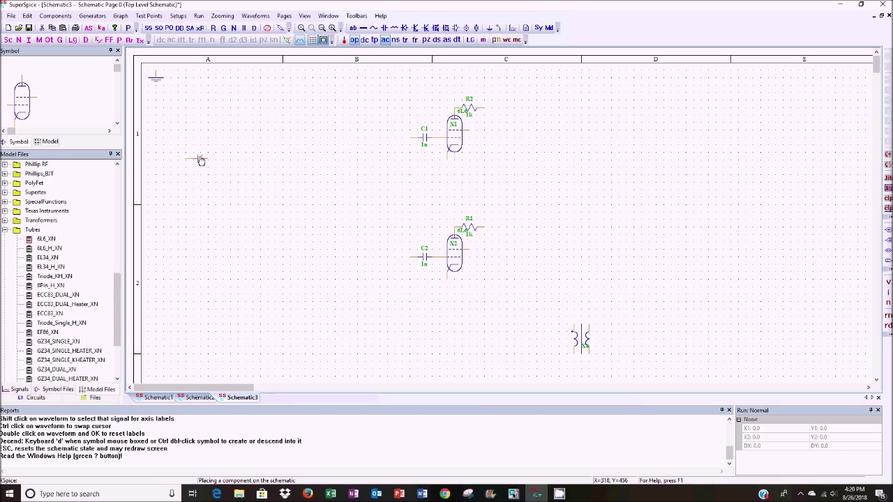
Step: Expand Motorola Amps to view the MC33181/MC_XN model, then expand Motorola Mos
scroll(91, 230, down, 1)
scroll(90, 230, down, 1)
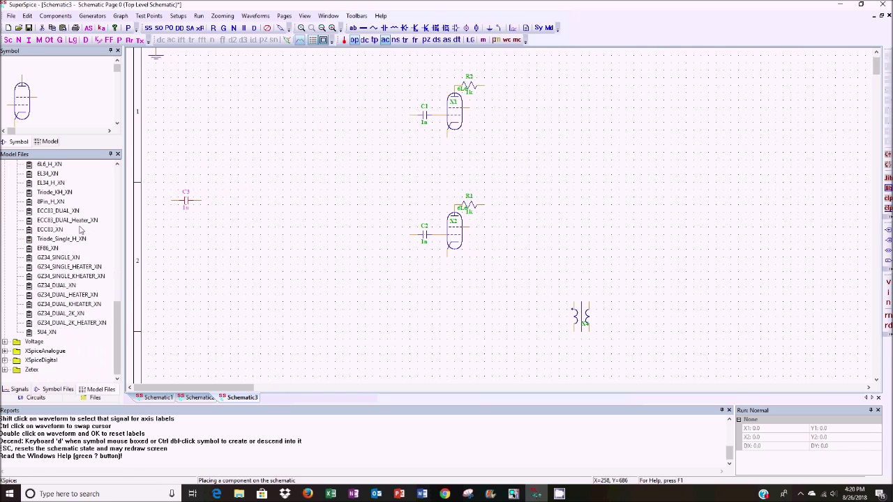
scroll(86, 234, up, 4)
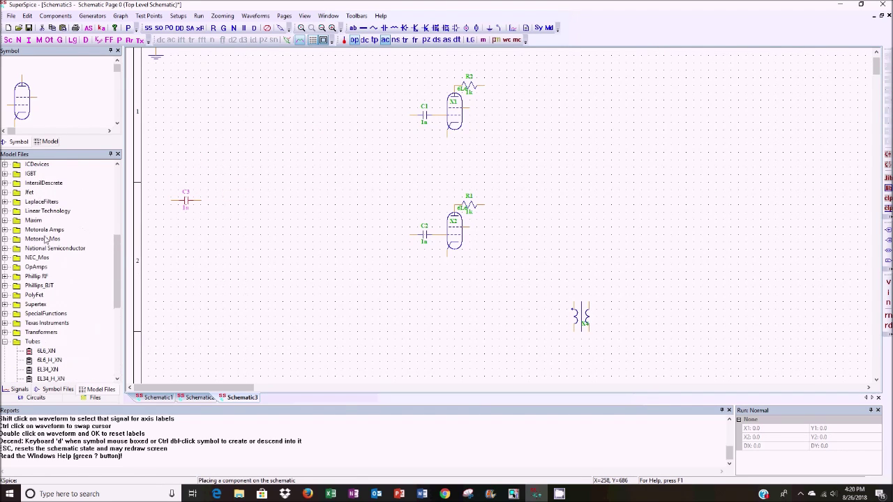
click(5, 230)
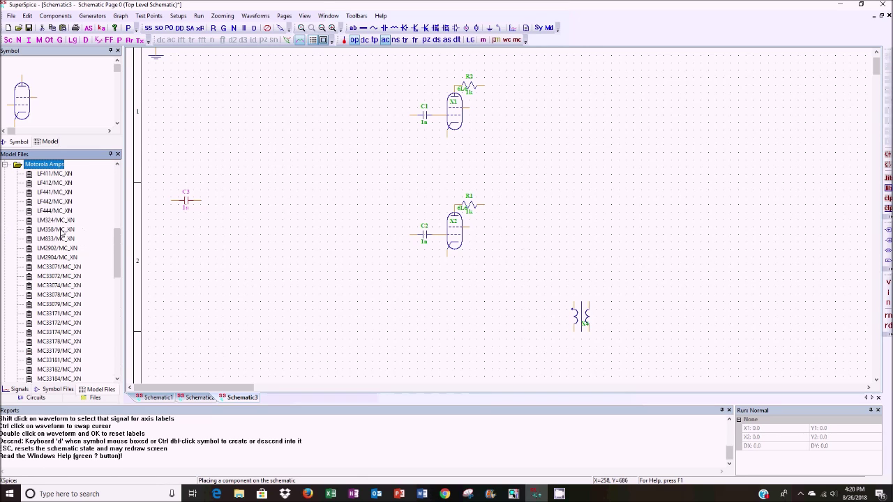
scroll(61, 234, down, 4)
click(56, 249)
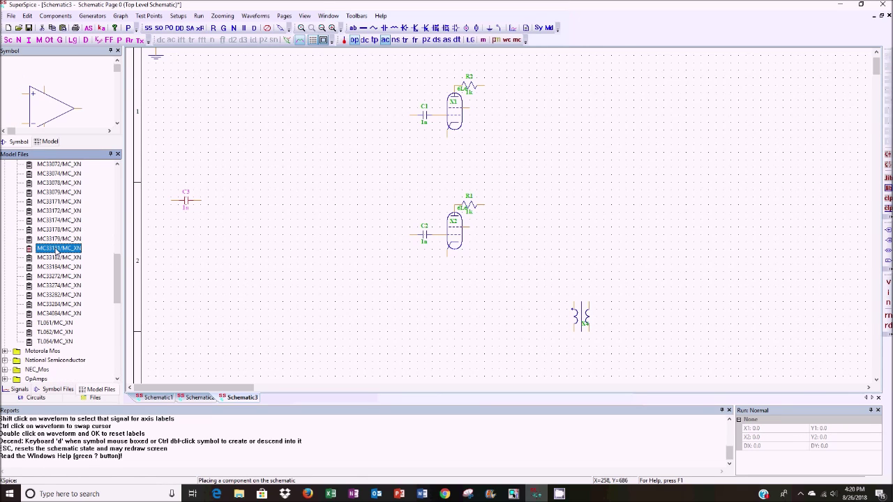
scroll(56, 248, down, 4)
click(47, 240)
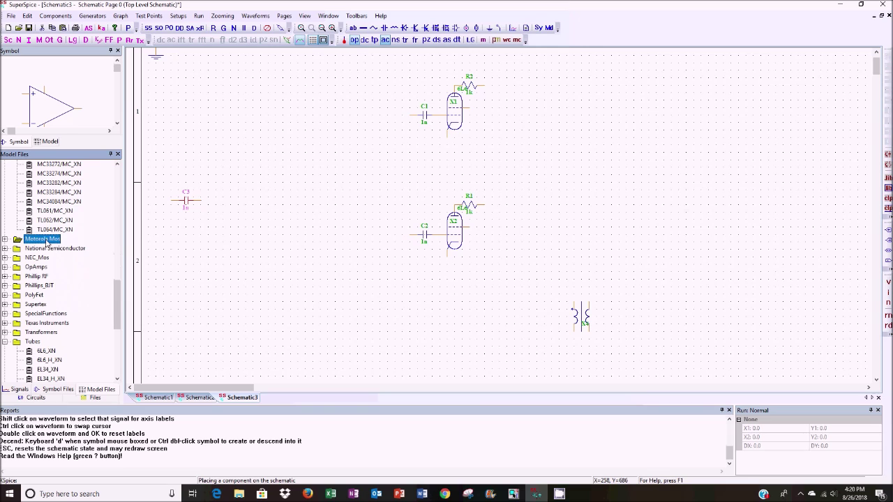
click(5, 239)
Step: Browse the NEC_Mos, OpAmps and SpecialFunctions model folders, then switch to OrCAD Capture
scroll(7, 237, down, 5)
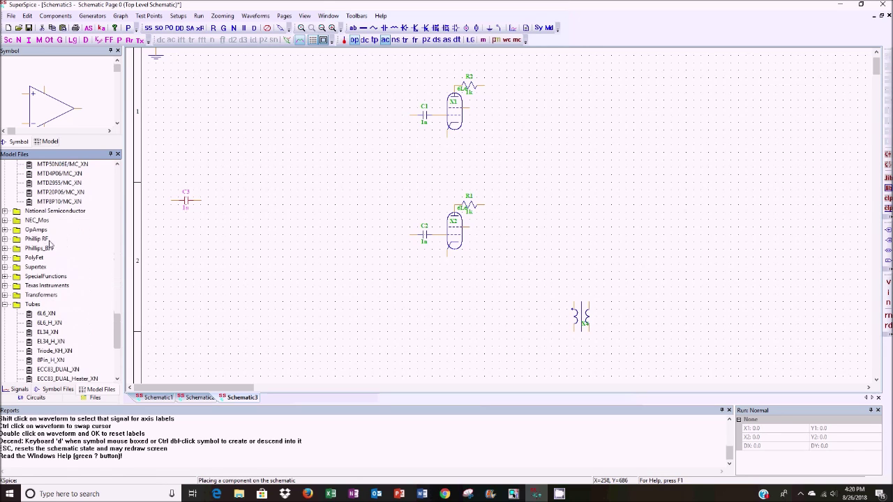
click(5, 220)
scroll(35, 227, down, 5)
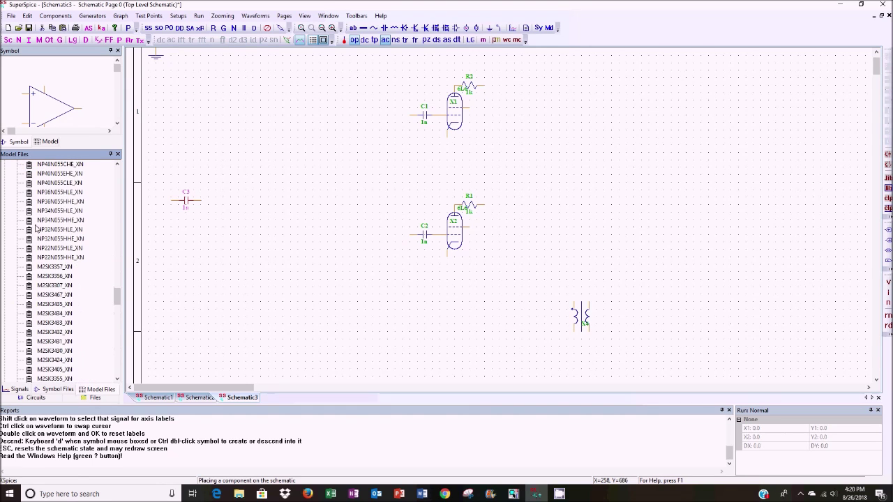
scroll(37, 228, down, 10)
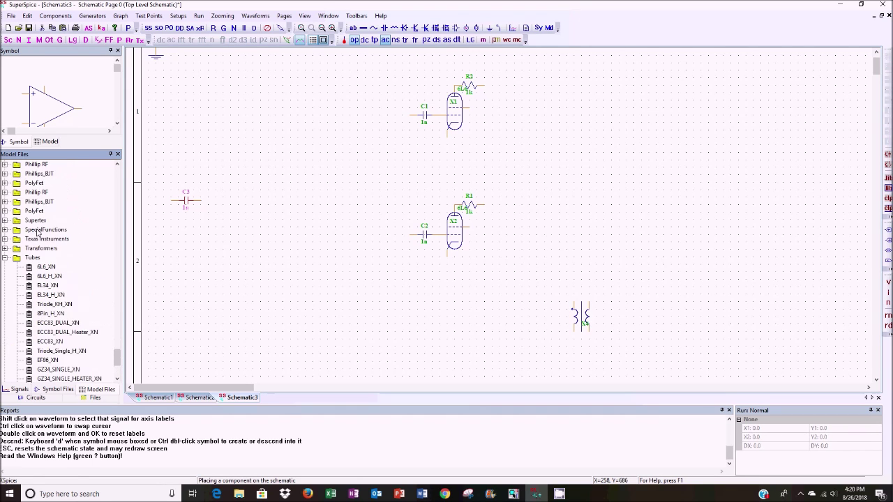
scroll(38, 233, up, 2)
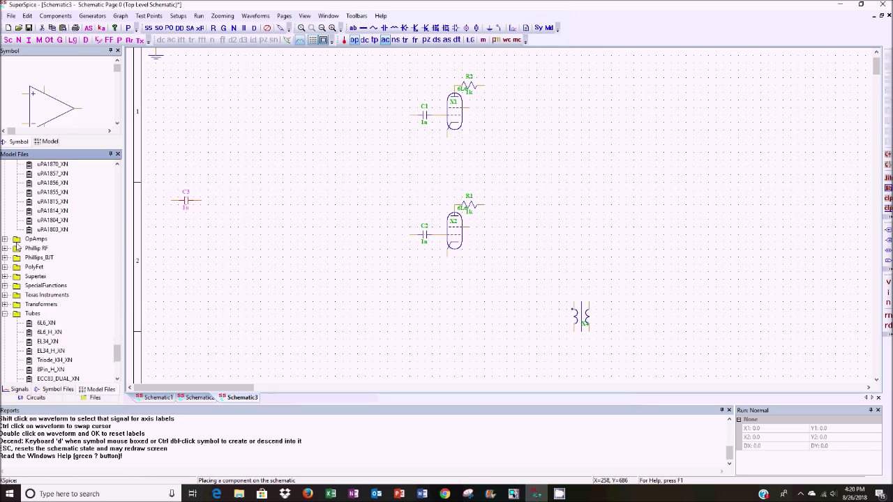
click(5, 238)
scroll(41, 237, down, 15)
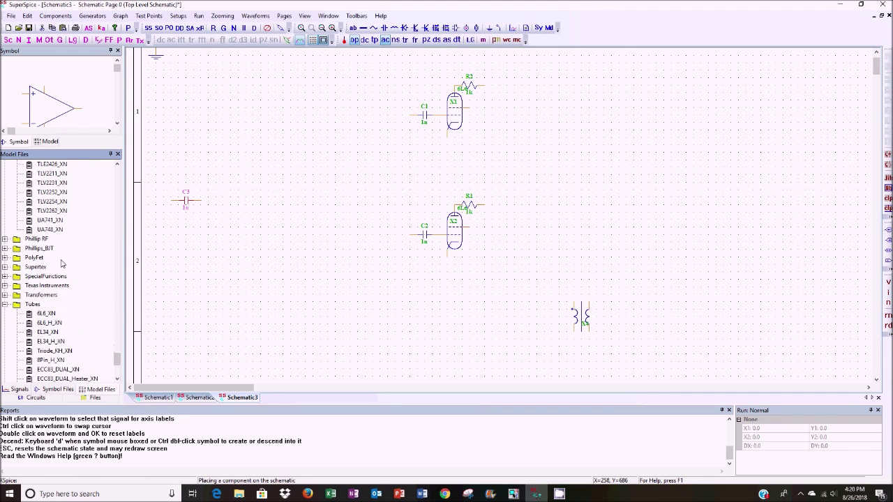
click(5, 276)
scroll(97, 248, down, 18)
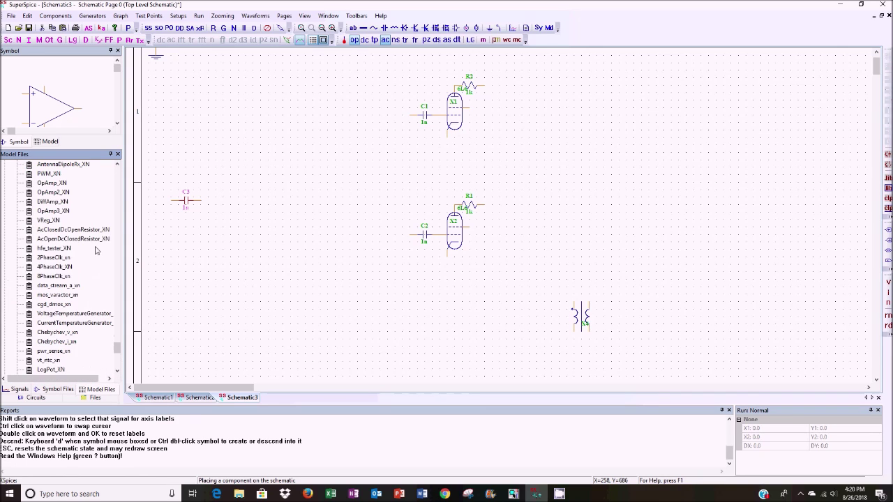
scroll(96, 253, up, 10)
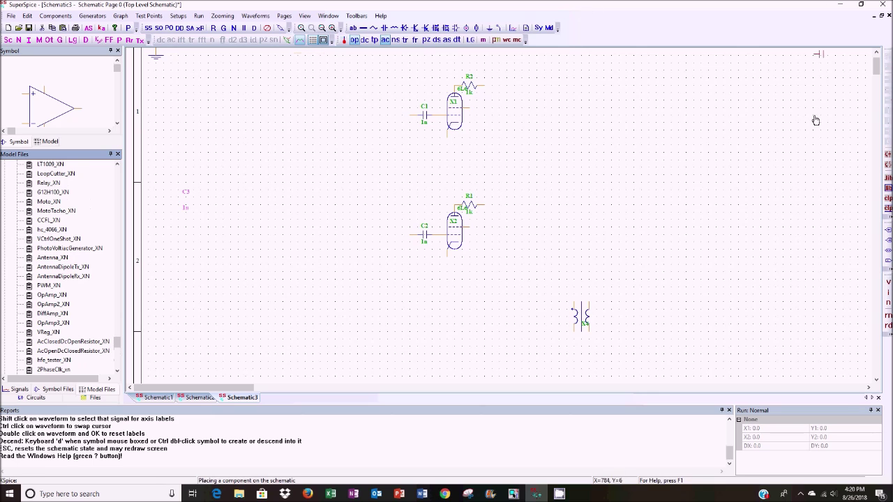
click(515, 494)
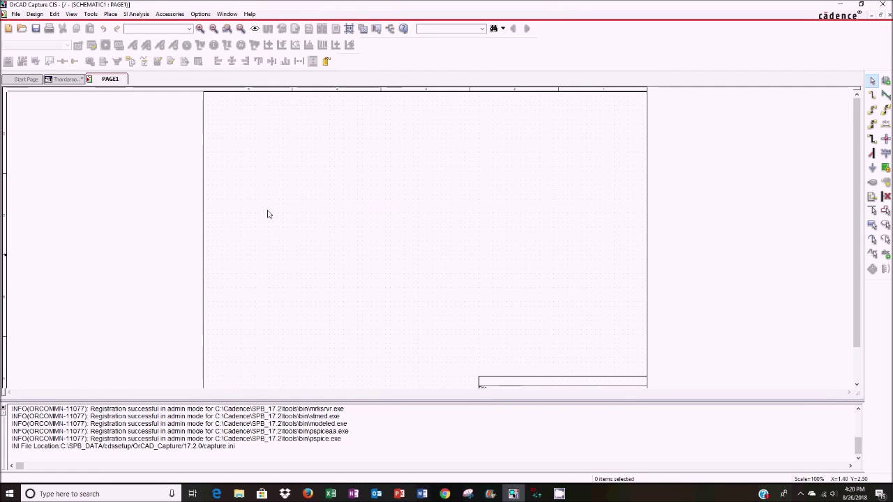
Step: Pick up a 1k PSpice Resistor part via Place > PSpice Component for placing
scroll(268, 213, down, 2)
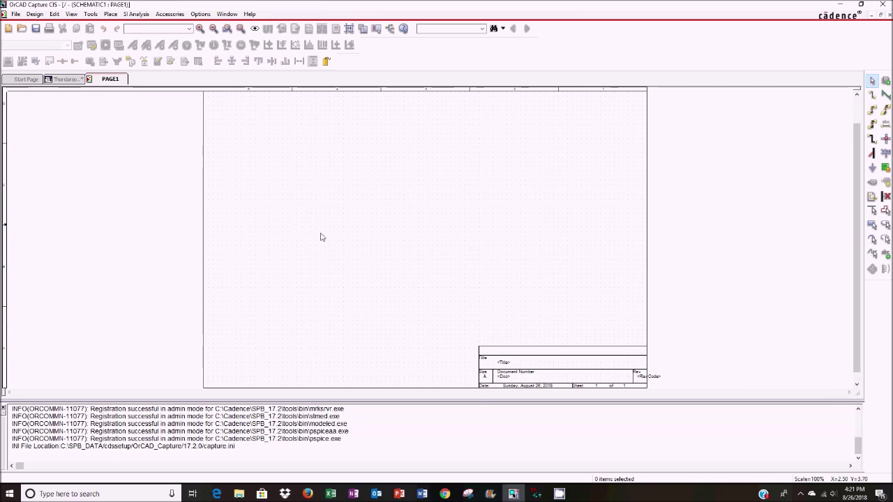
scroll(321, 237, up, 2)
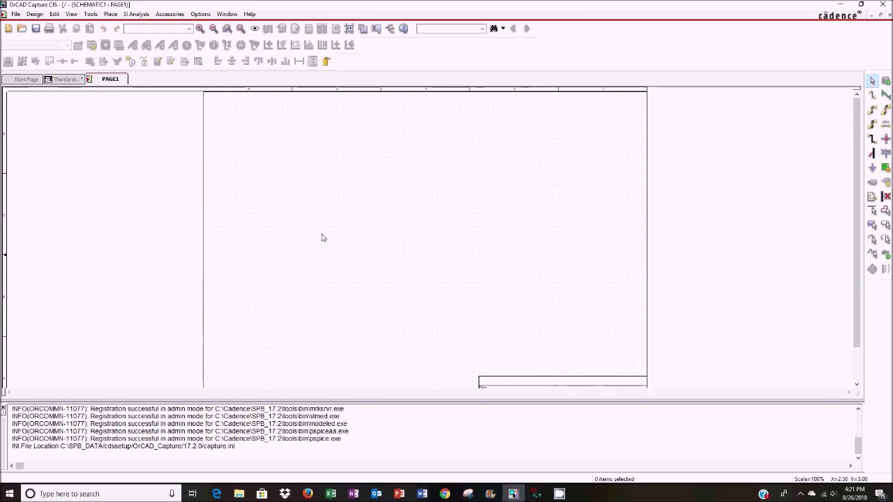
scroll(289, 225, down, 2)
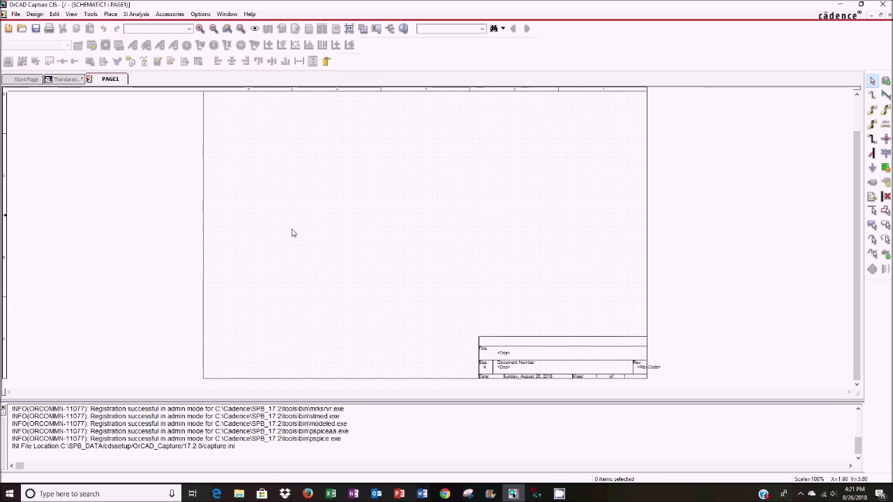
scroll(299, 242, up, 3)
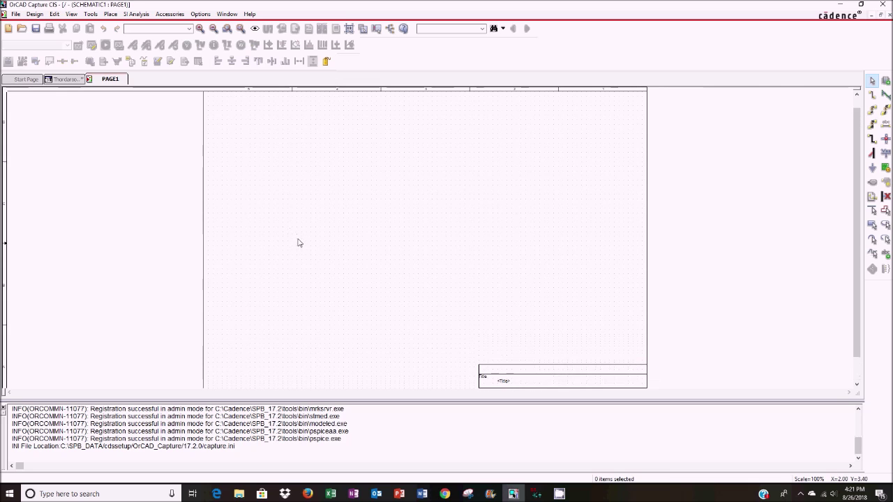
click(91, 15)
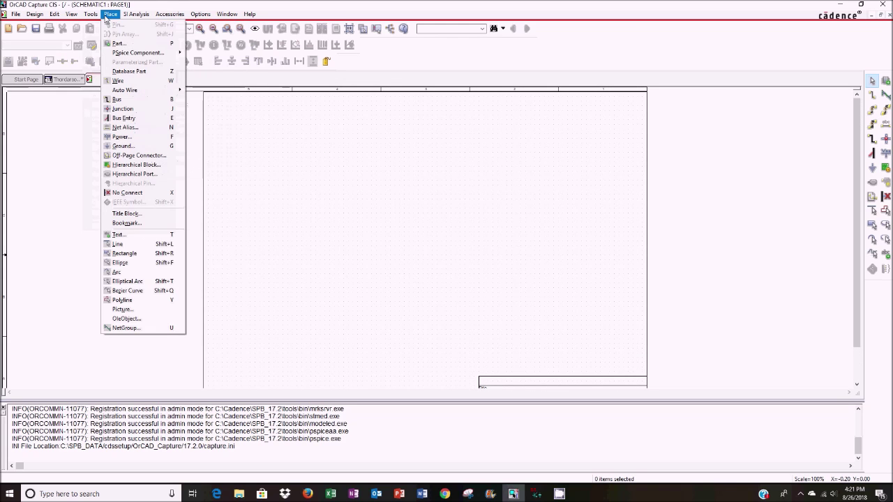
mouse_move(139, 53)
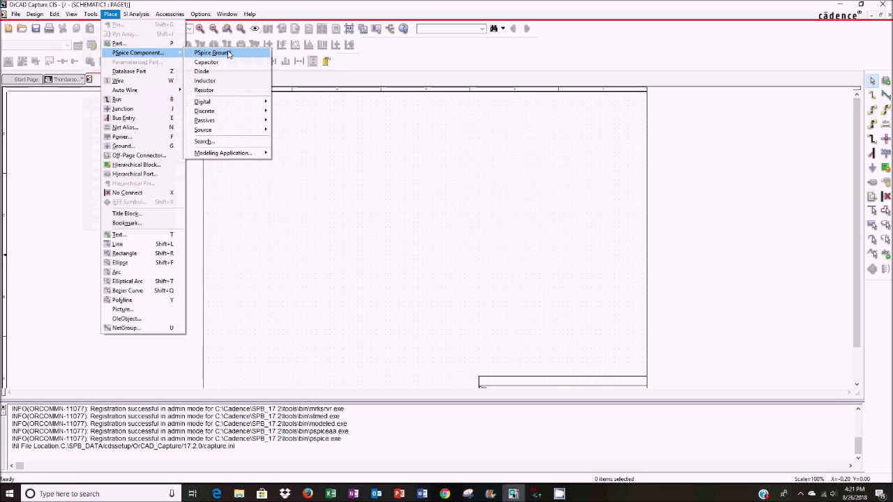
mouse_move(225, 132)
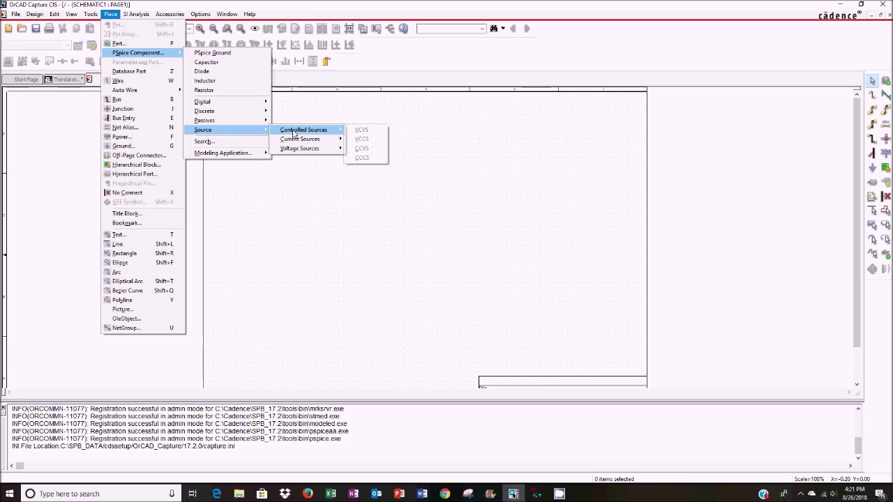
mouse_move(305, 142)
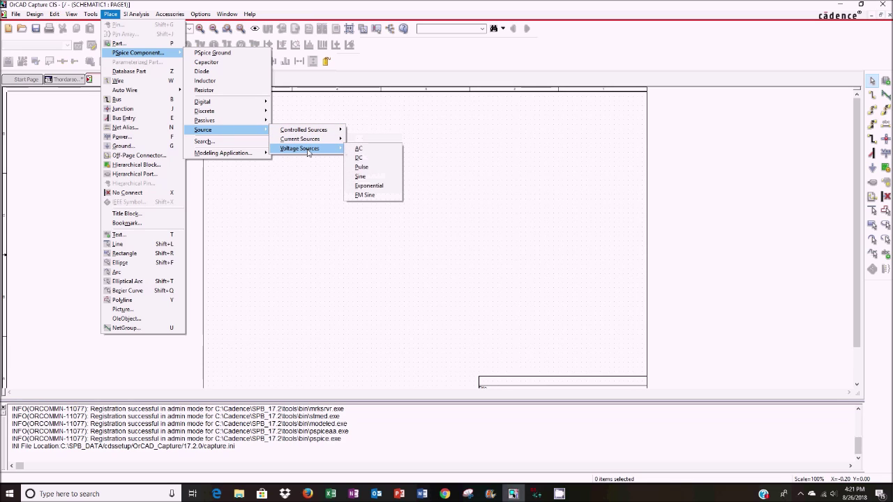
mouse_move(229, 157)
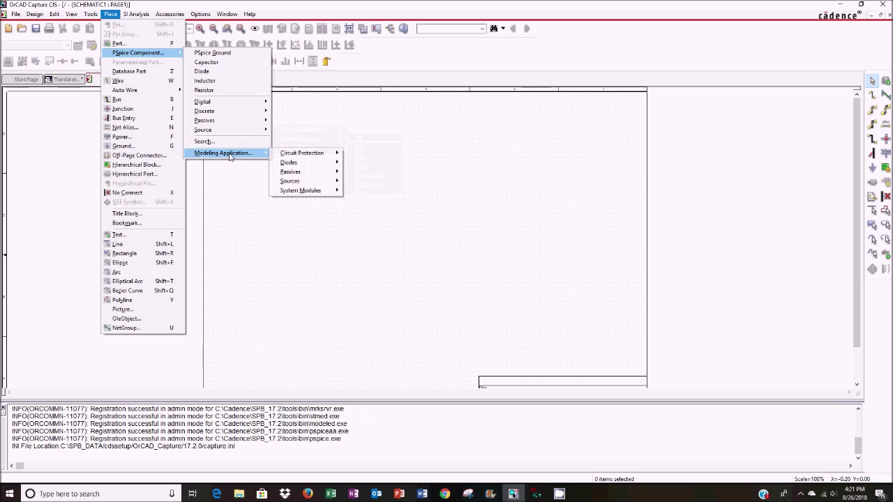
click(227, 95)
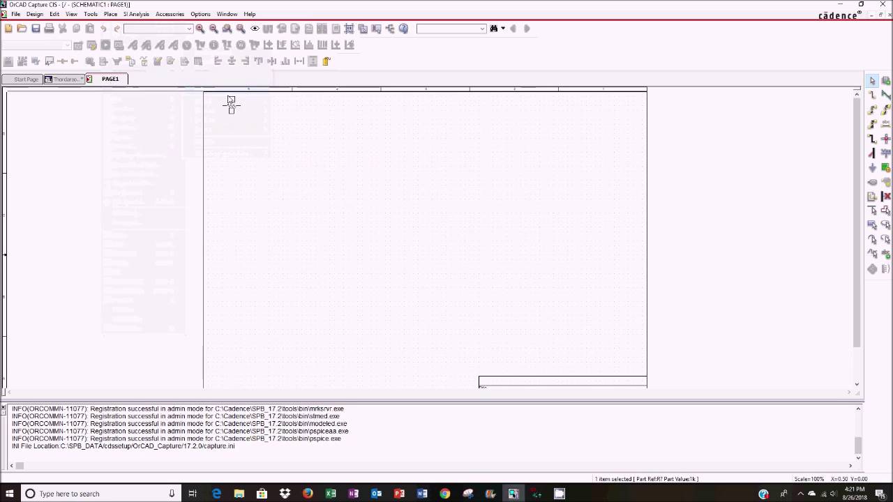
Step: Drop 1k resistors R1 and R2 on PAGE1, then open the Find toolbar options
click(313, 208)
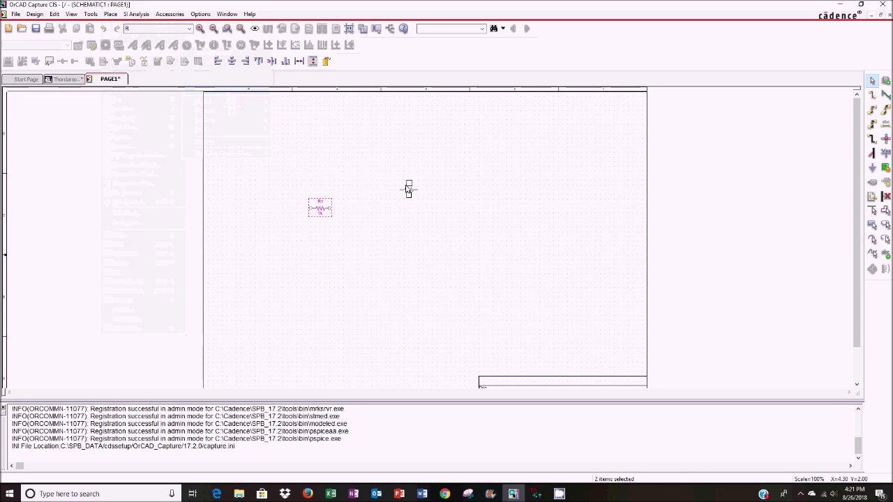
click(409, 189)
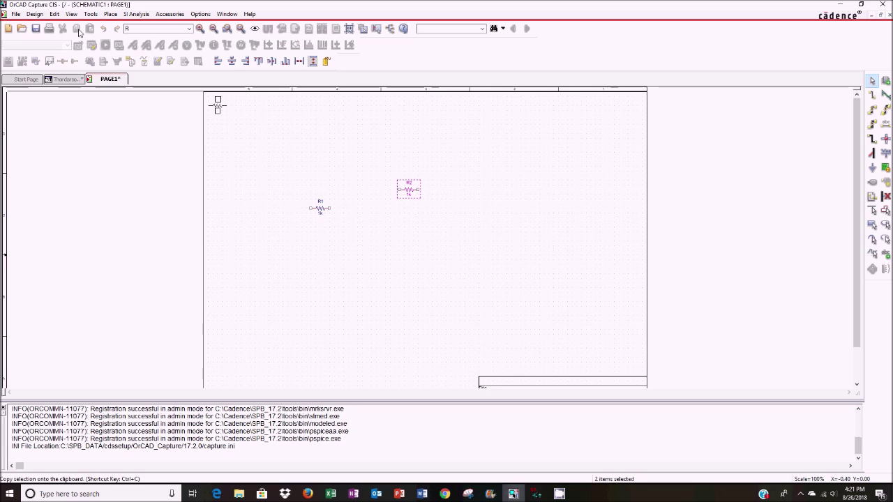
click(502, 29)
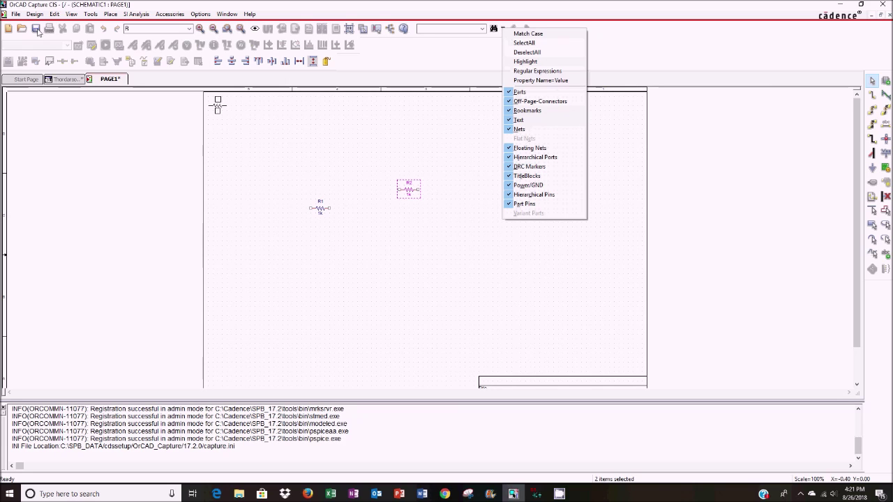
Step: Open Tools > Compare Designs and cancel the Design Difference dialog
click(94, 14)
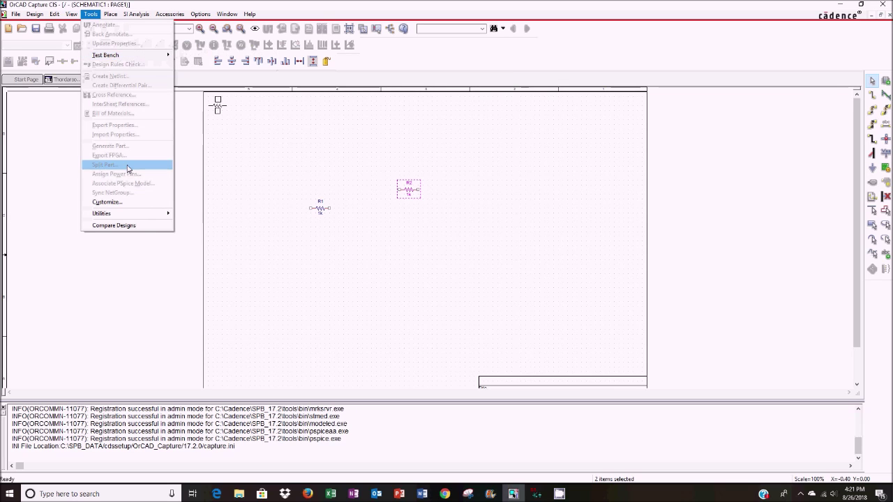
mouse_move(123, 214)
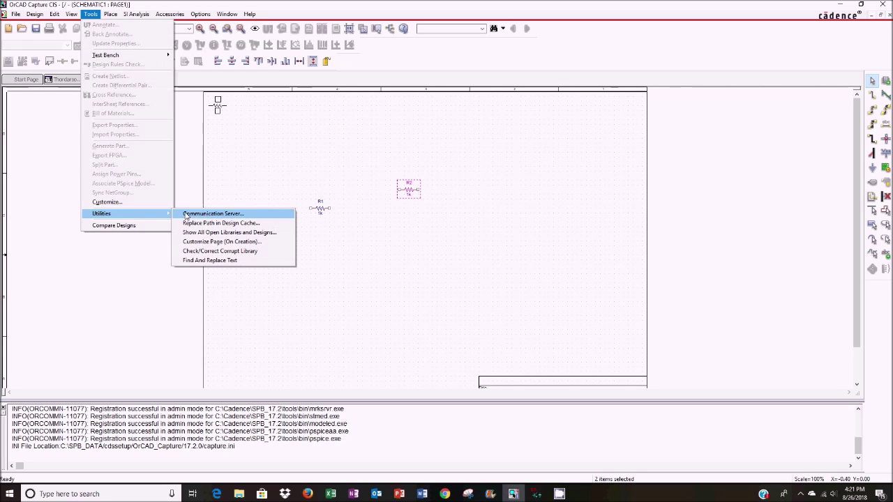
click(110, 226)
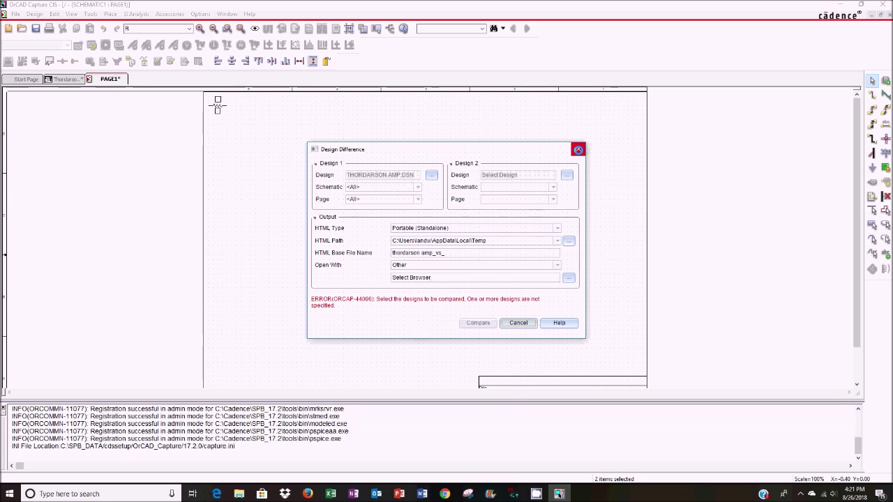
click(578, 149)
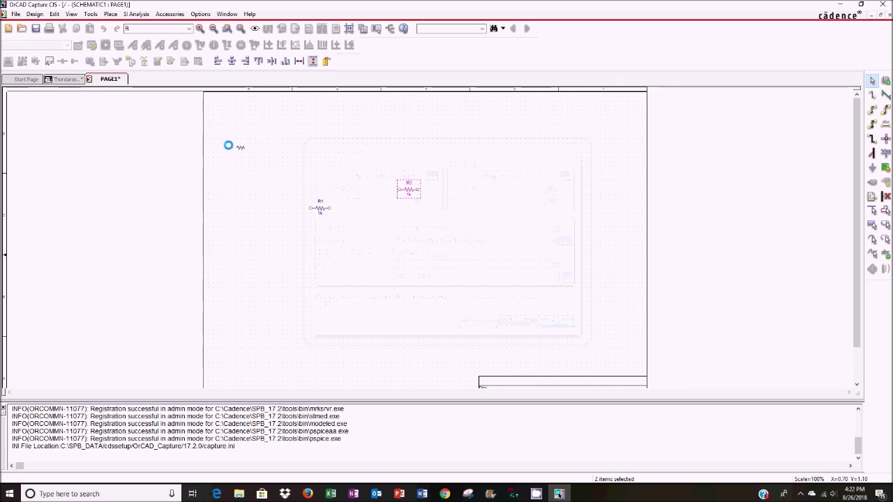
Step: Return to the SuperSpice Schematic3 tube-amp circuit
scroll(230, 149, up, 2)
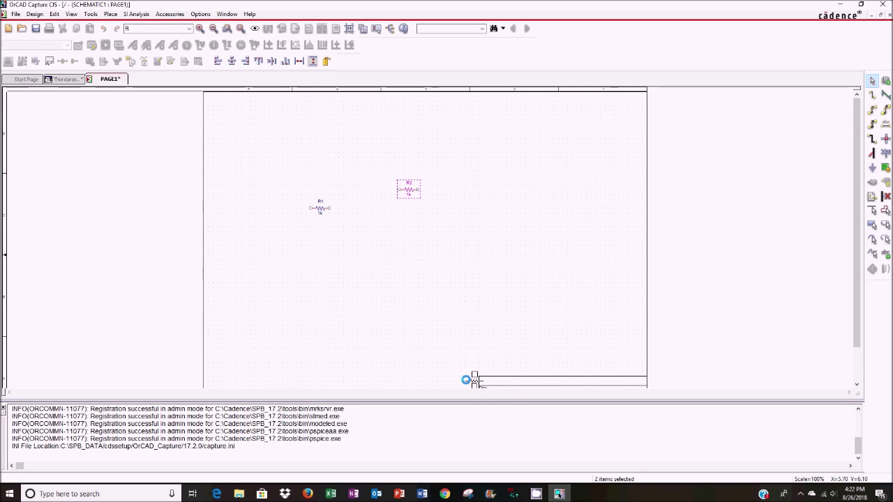
click(512, 494)
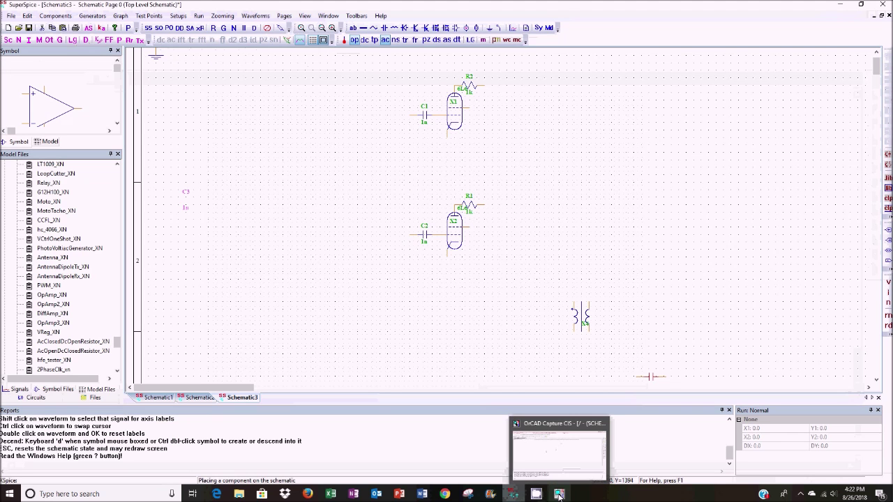
mouse_move(536, 496)
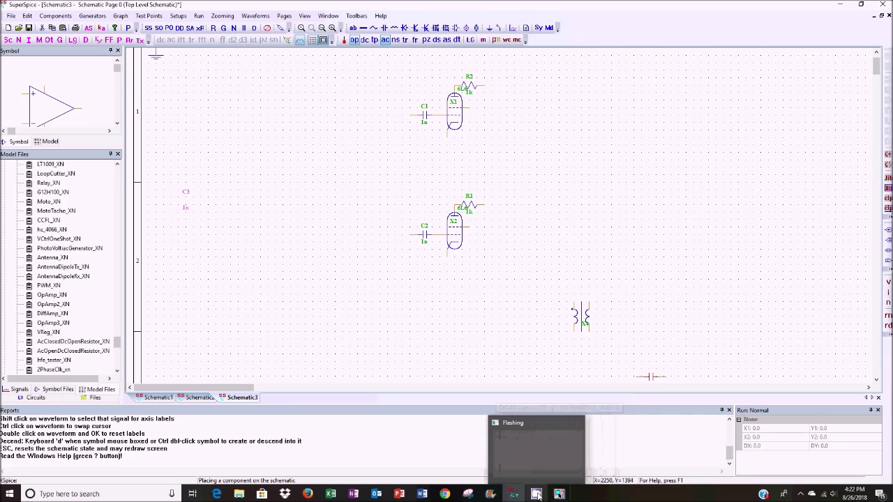